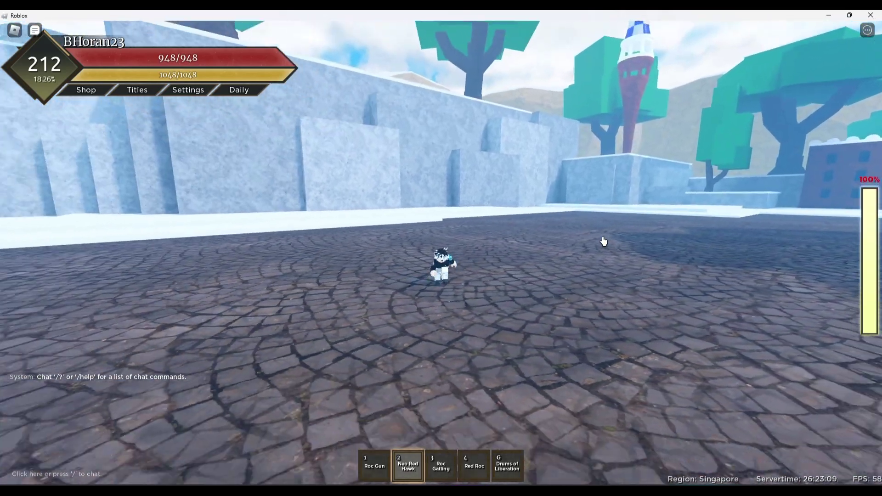
Fire the Roc Gun toward the large dark tree while running across the courtyard
key("1")
key("w")
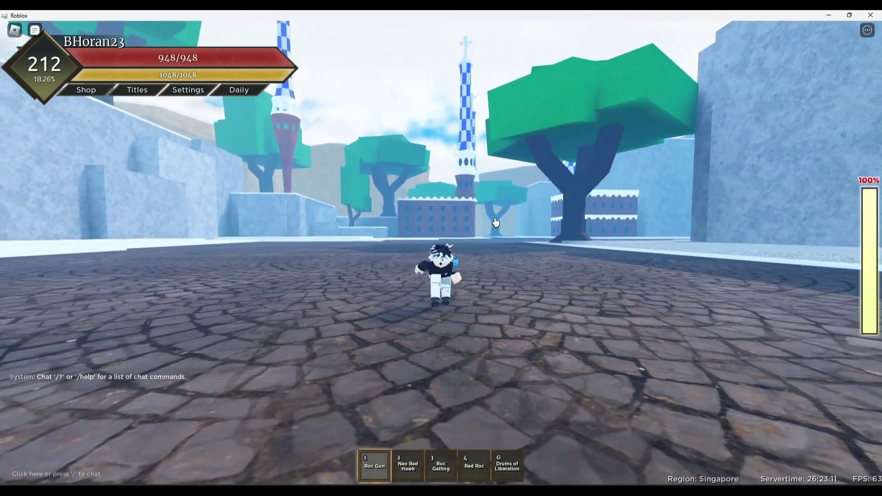
key("w")
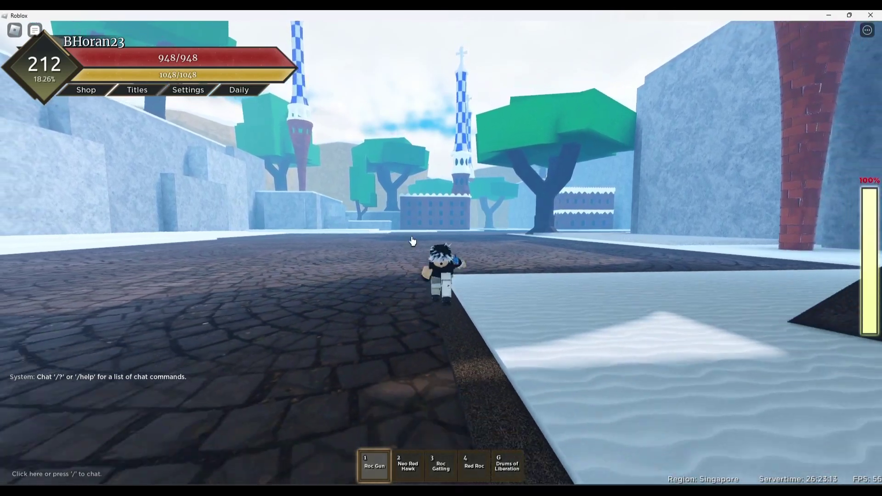
key("s")
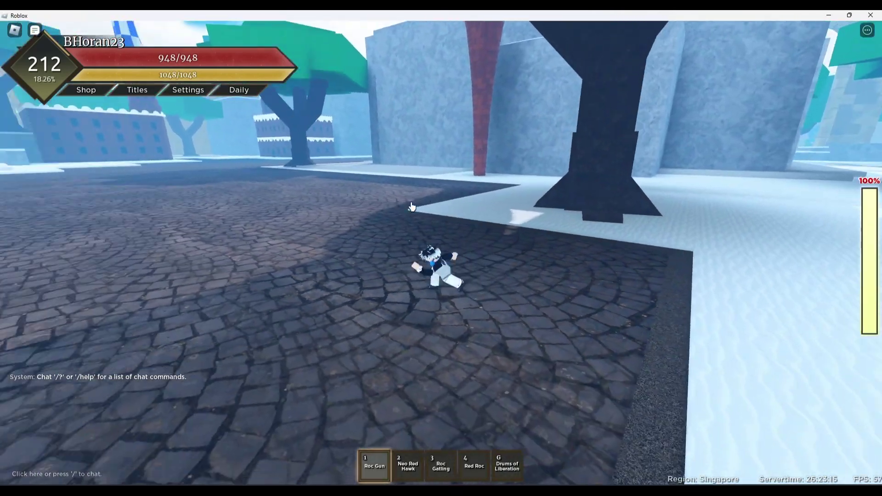
key("s")
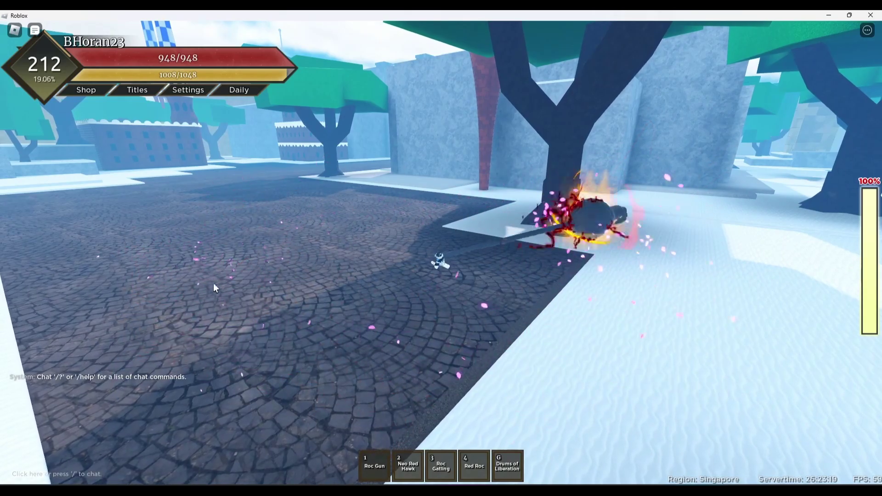
Equip Neo Red Hawk and climb the ice wall onto the snowy ledge
key("2")
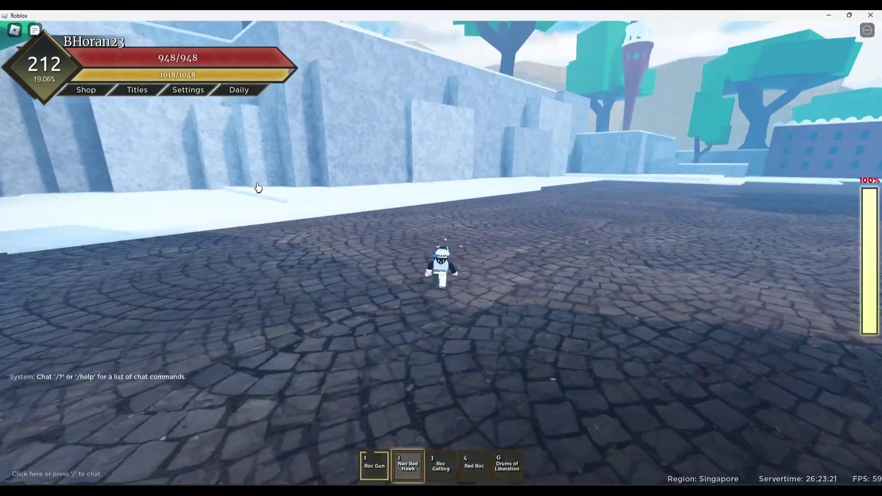
key("w")
key("space")
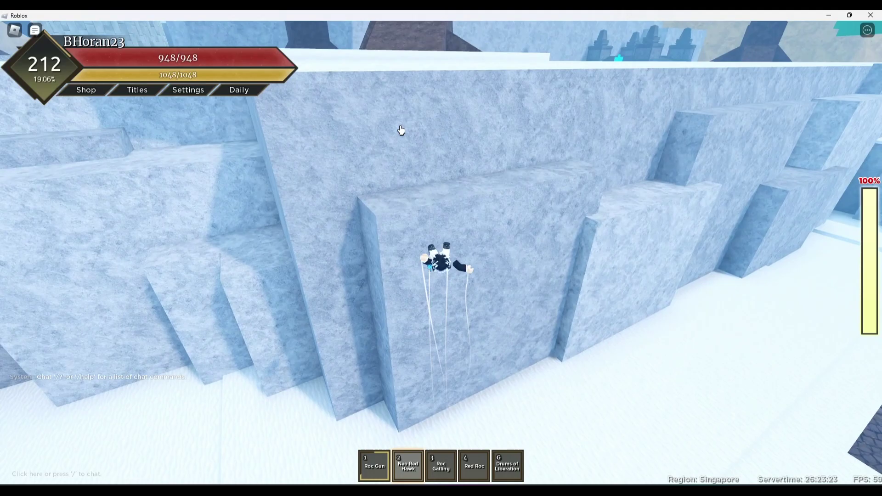
key("w")
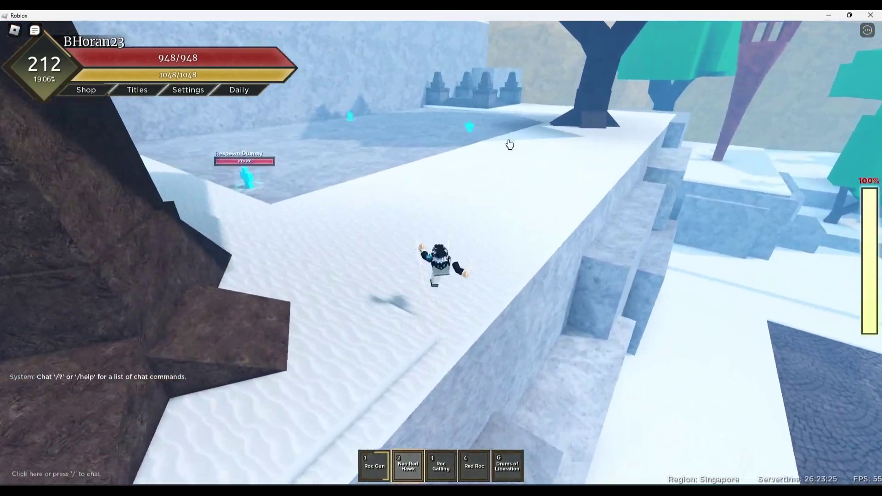
key("w")
key("shift")
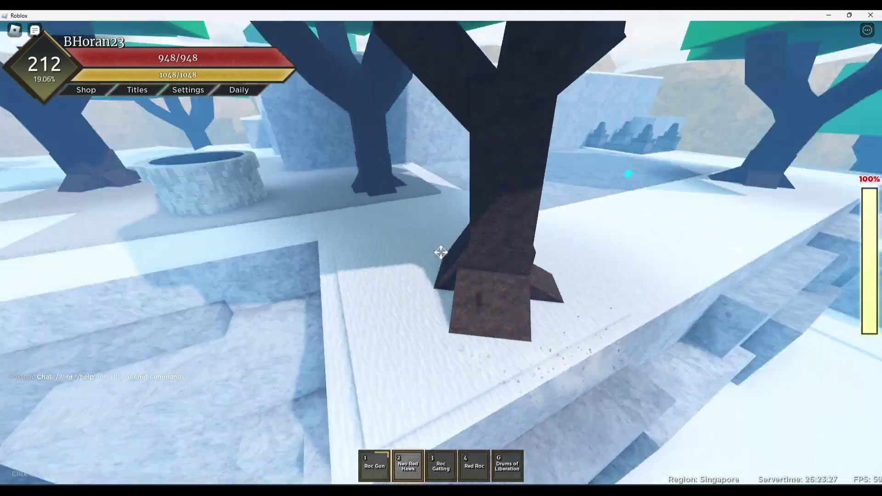
key("w")
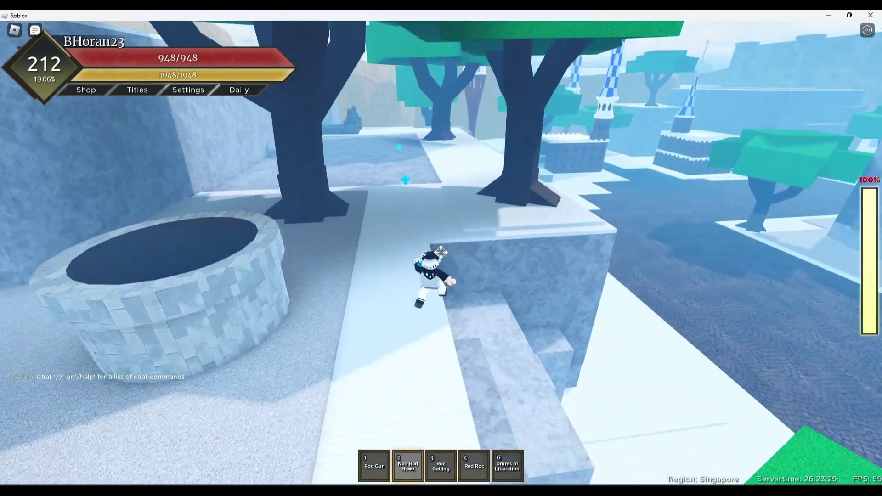
key("w")
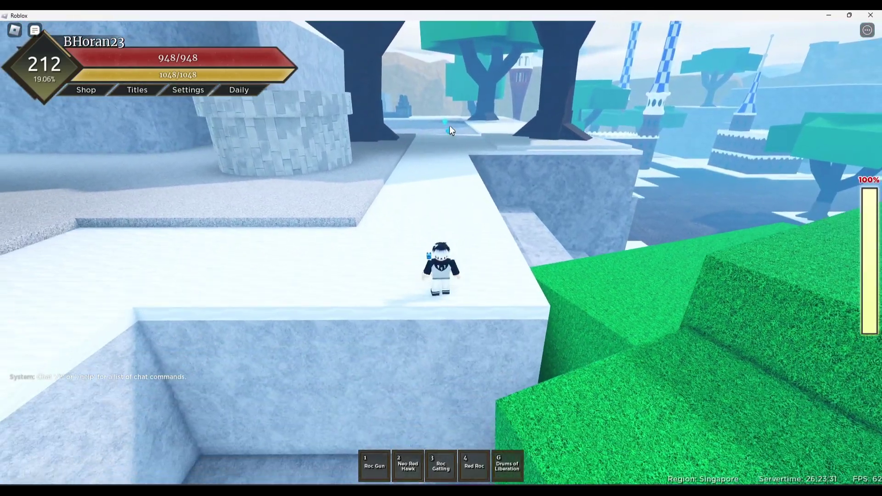
Hit the Respawn Dummy with a flaming punch, a slash and a multi-strike
key("2")
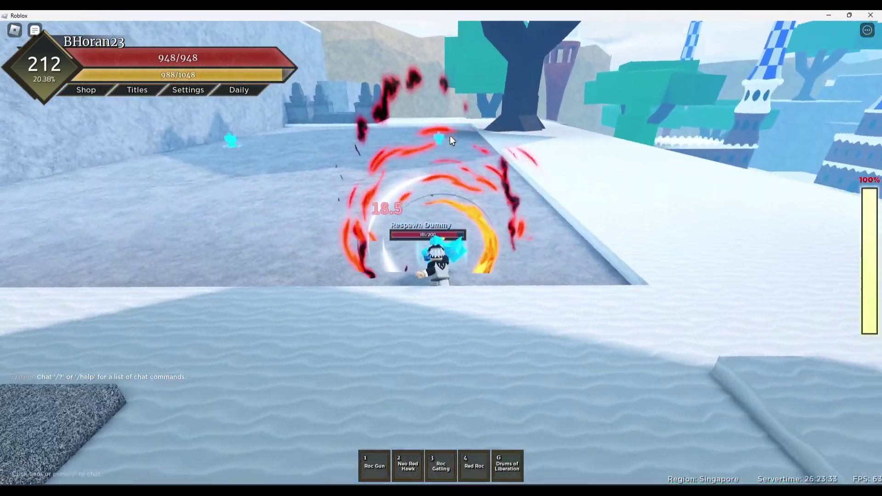
key("2")
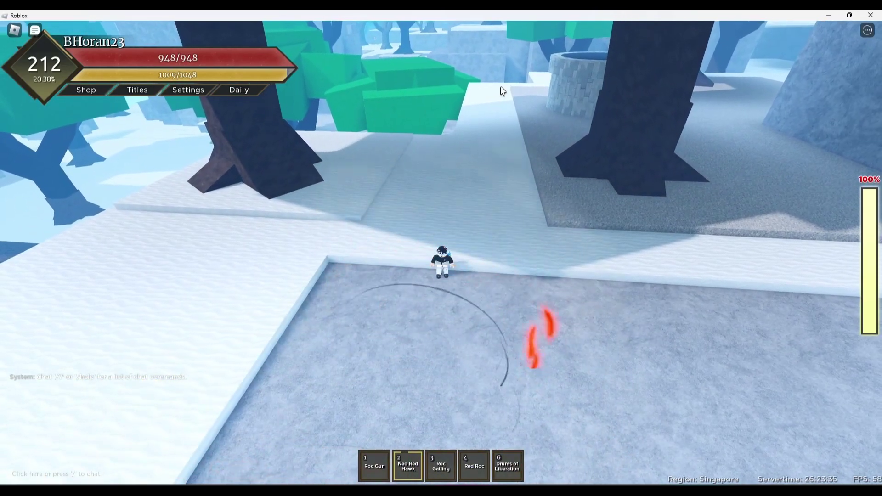
key("w")
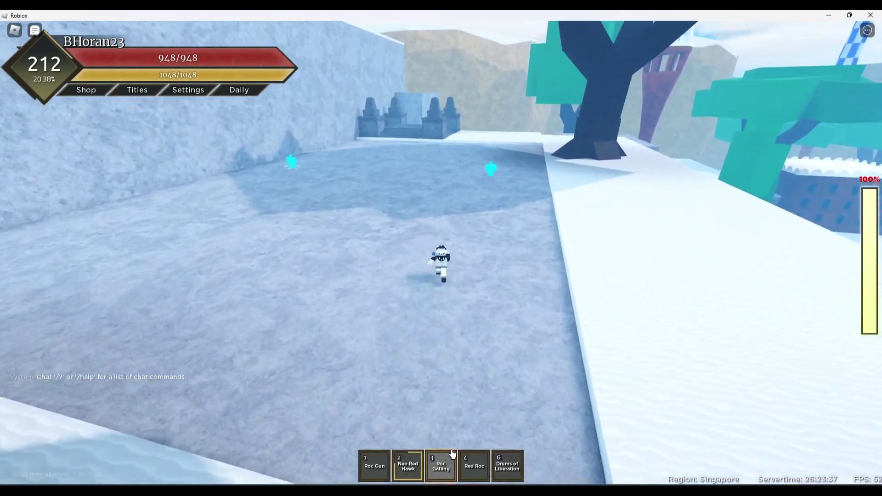
left_click(475, 186)
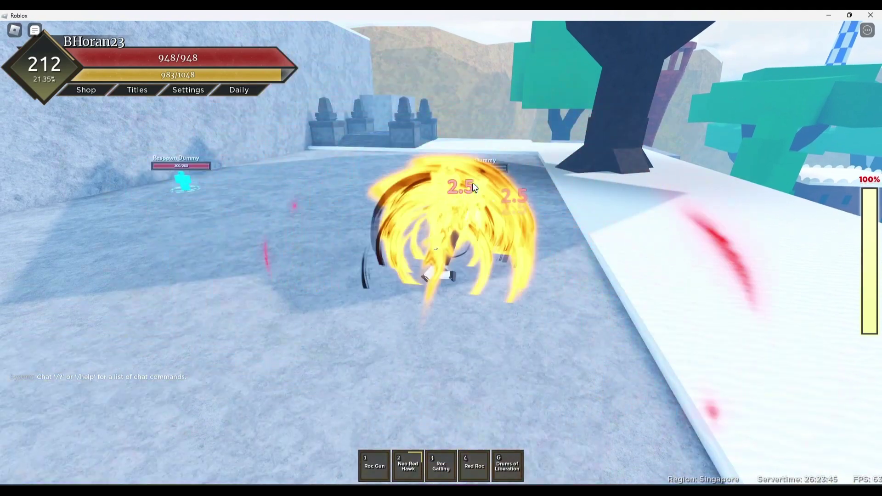
Equip Roc Gatling and unleash it across the courtyard
key("3")
key("Left")
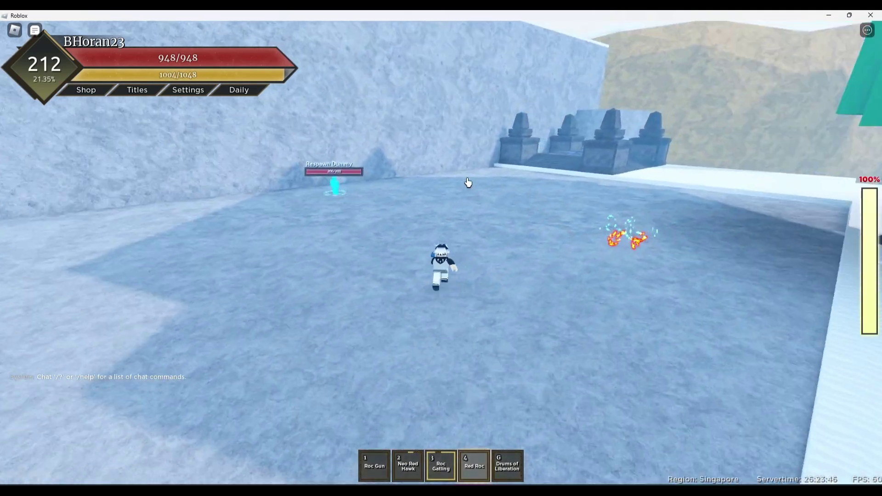
left_click(384, 204)
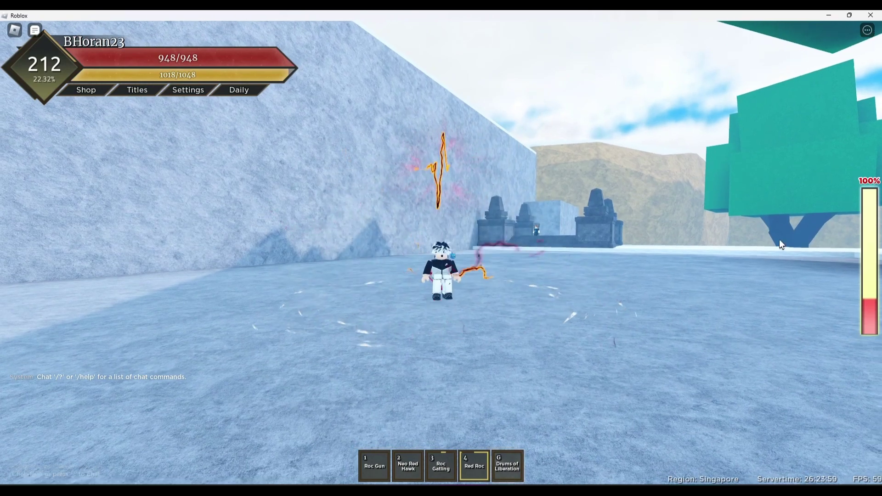
Hit the dummy with two Red Roc bursts, then awaken Gear 5 with Drums of Liberation
left_click(667, 242)
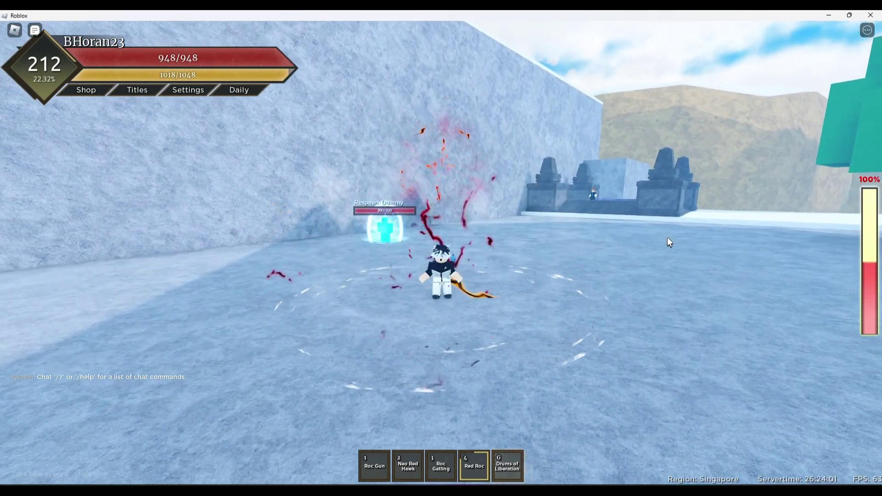
left_click(667, 243)
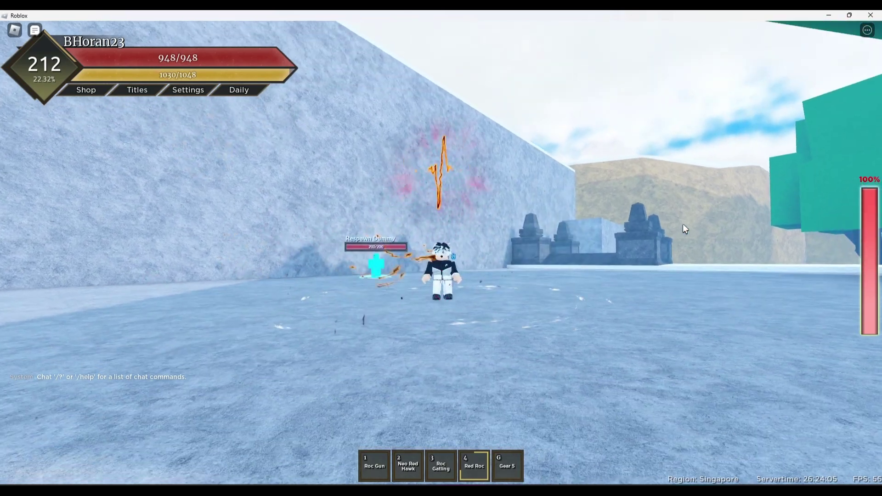
key("g")
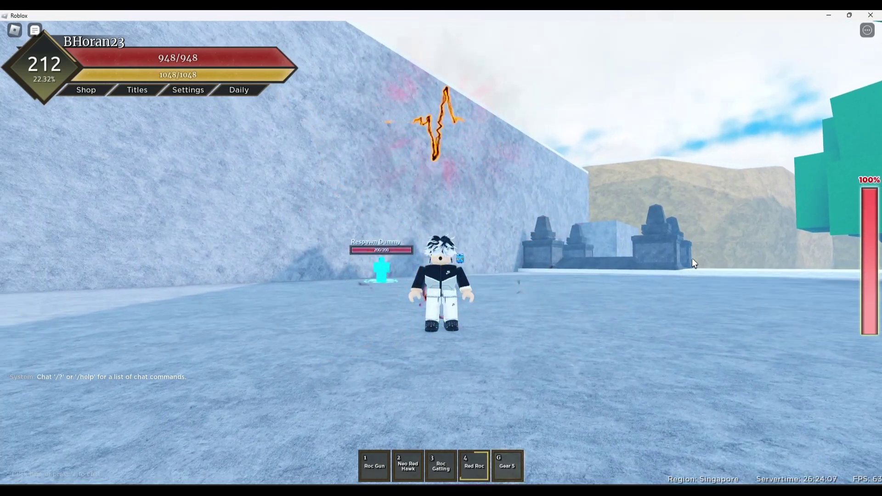
left_click(692, 260)
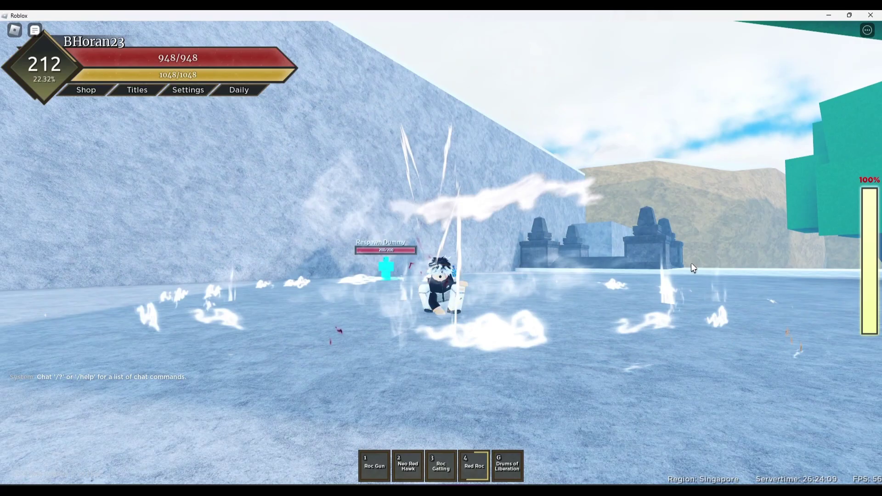
Finish the Gear 5 transformation and turn toward the two dummies with Spinning Top ready
key("g")
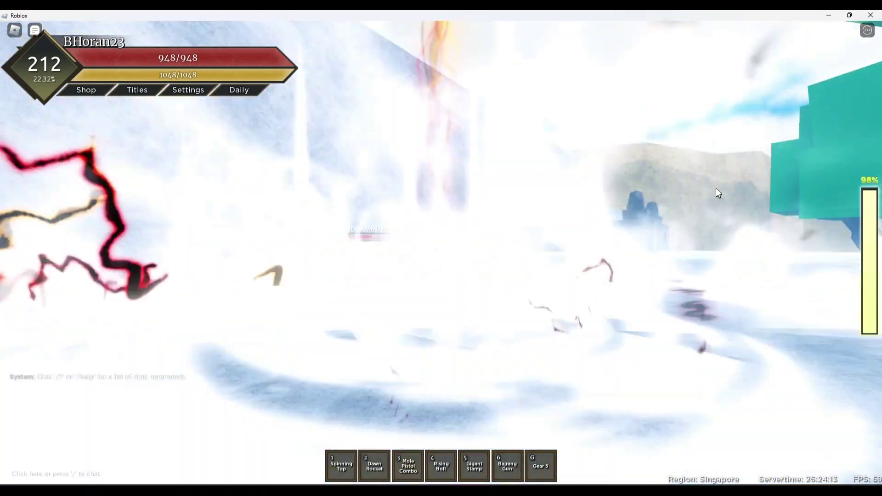
key("s")
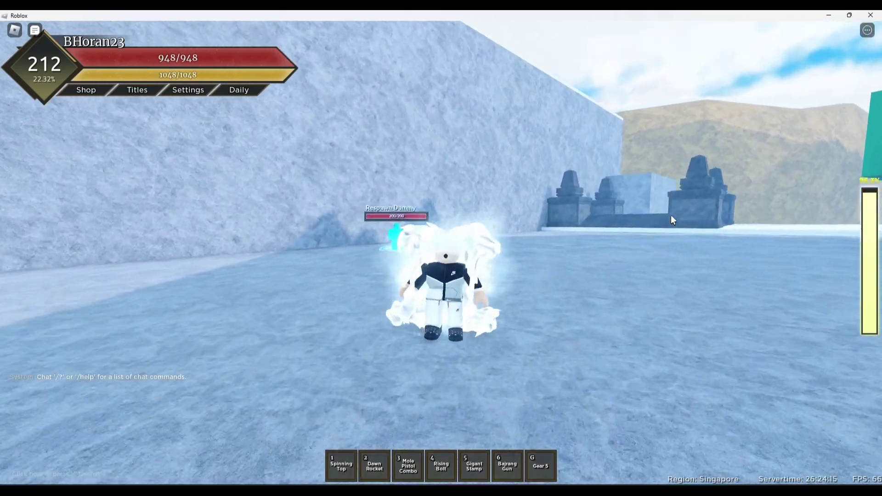
key("1")
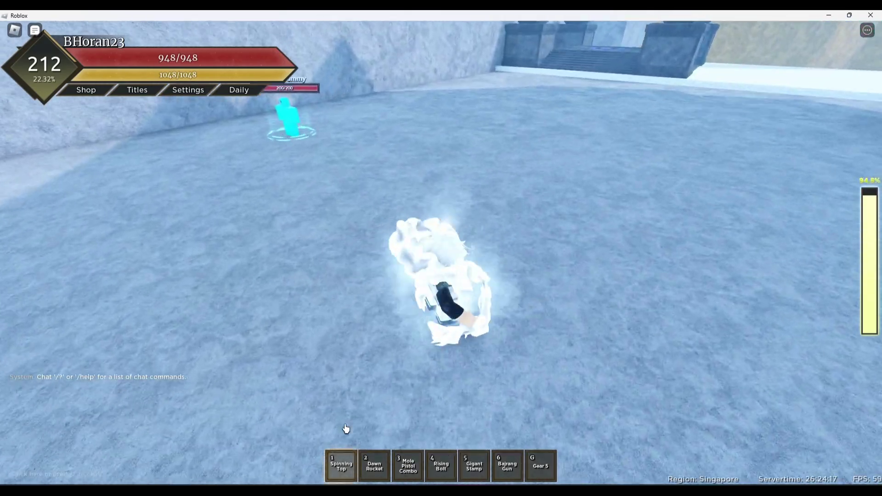
key("a")
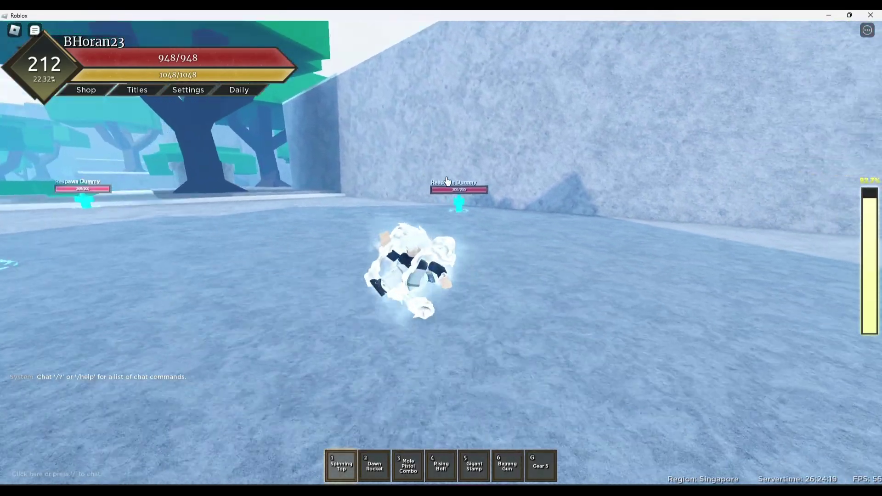
Spin into both dummies with Spinning Top, then launch skyward with Dawn Rocket
key("w")
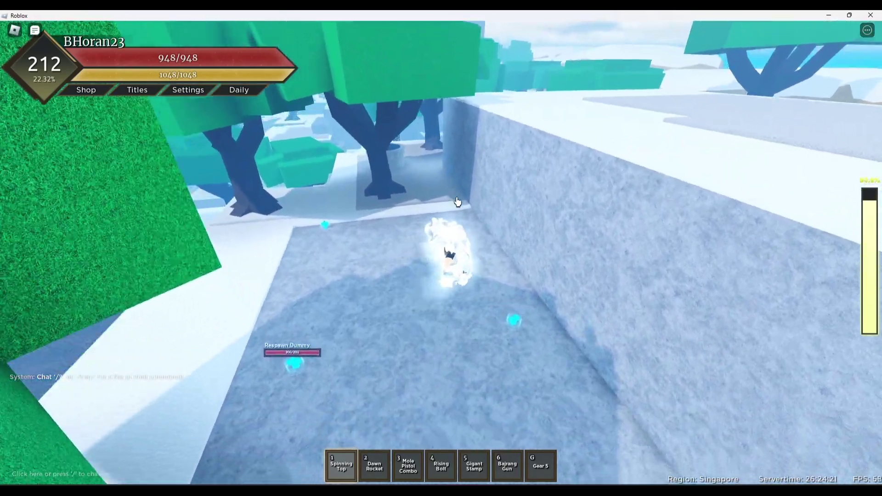
key("s")
left_click(457, 187)
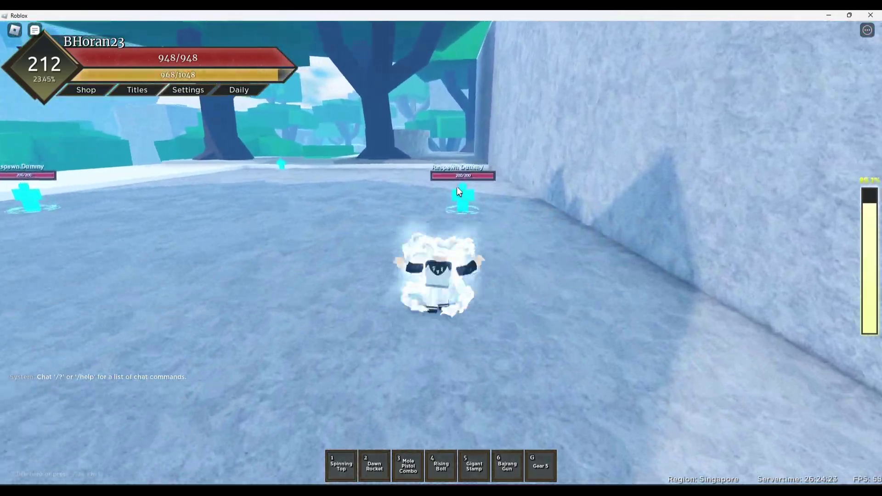
key("1")
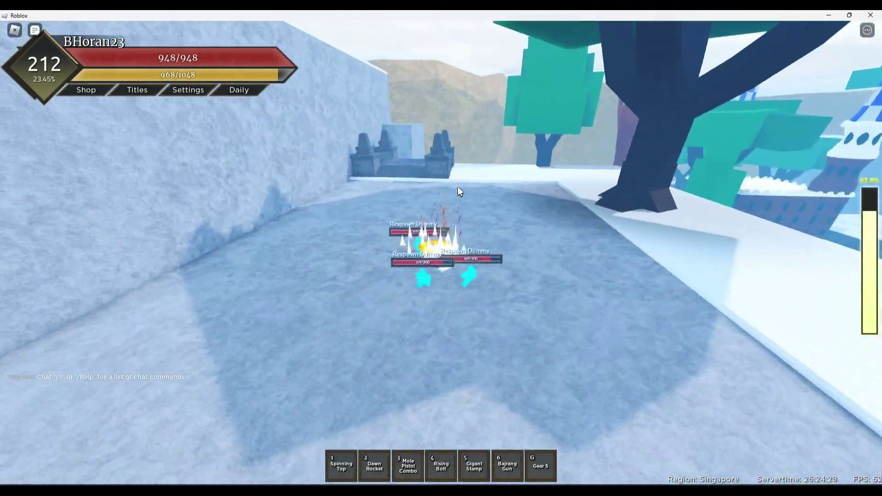
key("2")
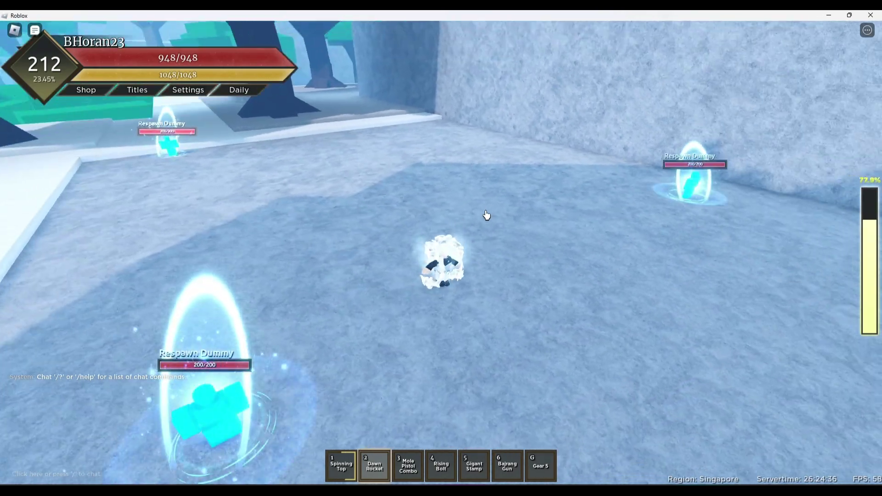
Fire Dawn Rocket at a dummy, then hit it with the spinning Mole Pistol Combo
key("Left")
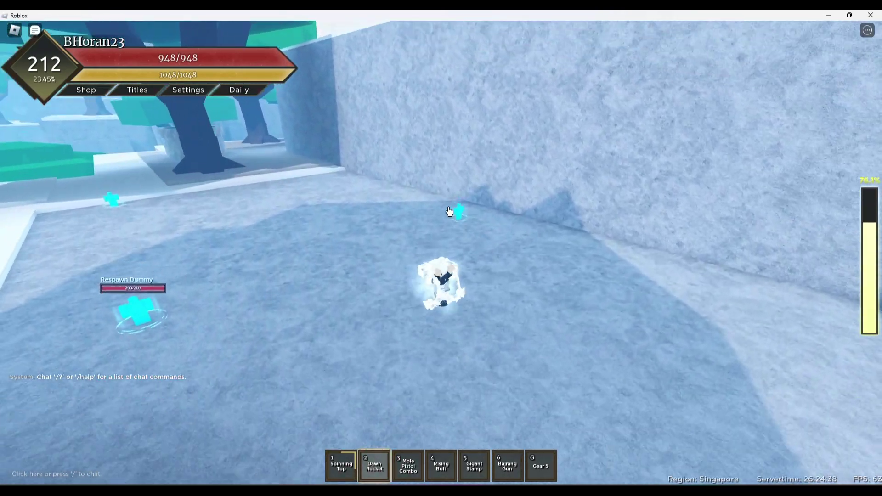
key("2")
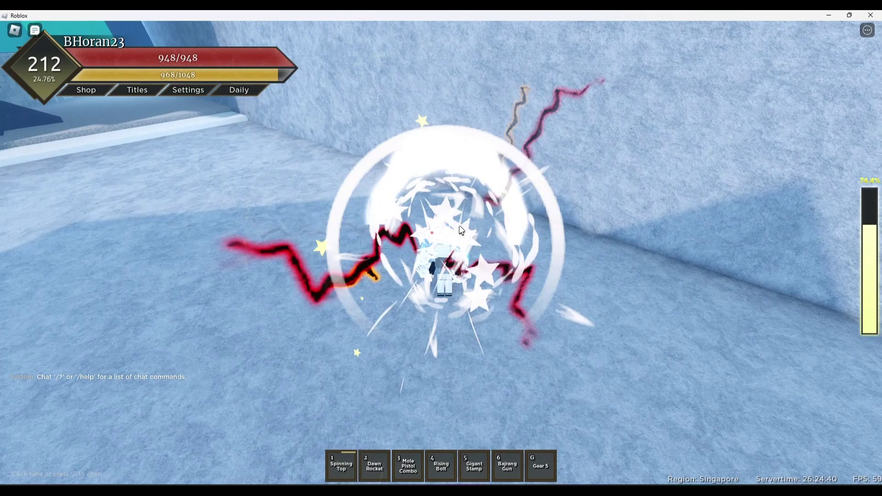
key("3")
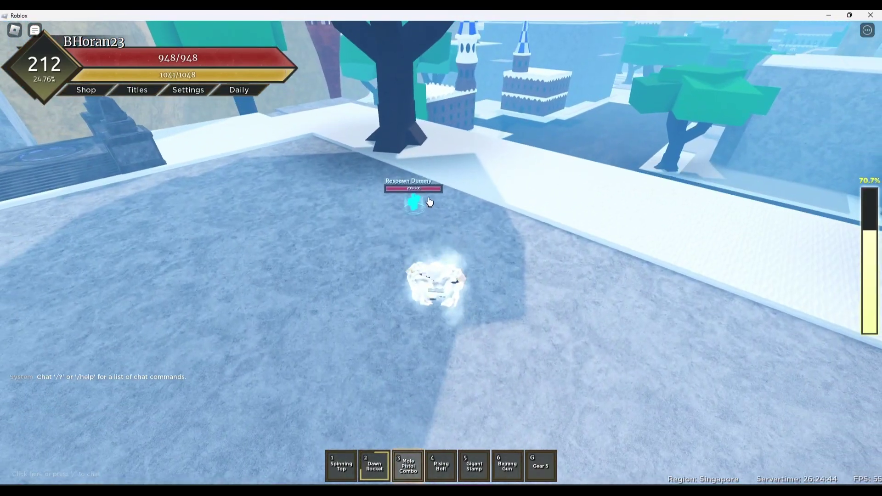
left_click(413, 207)
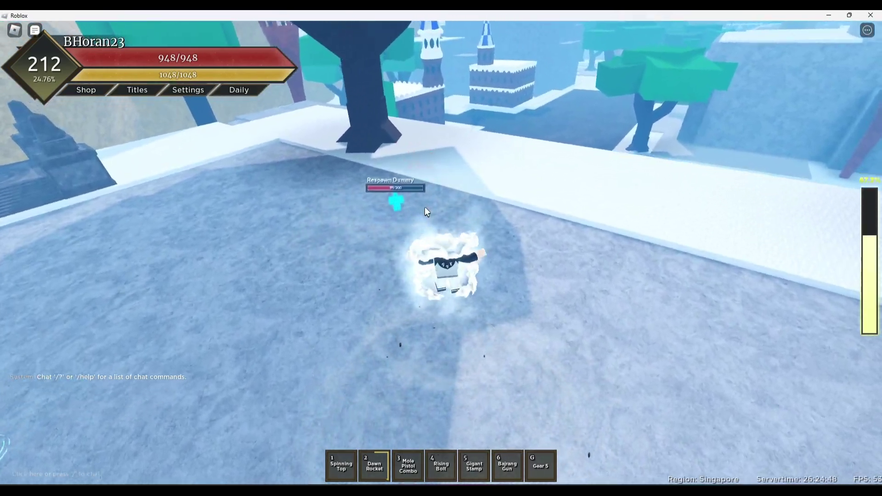
key("3")
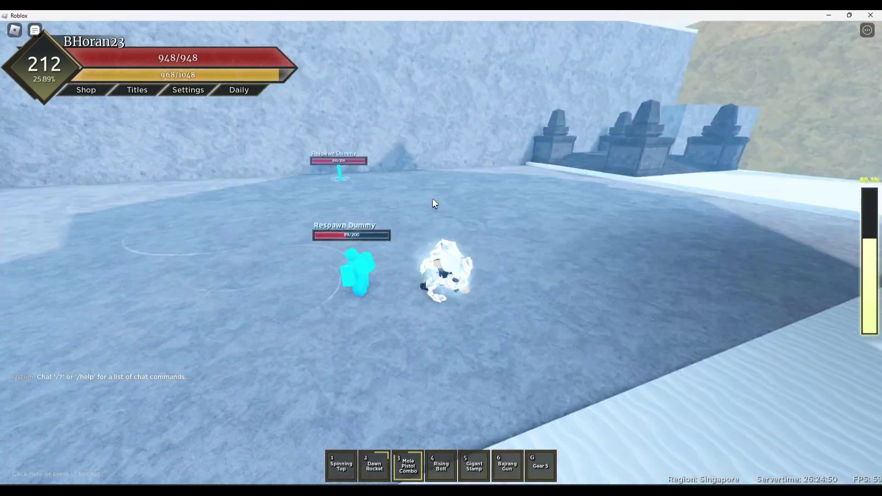
left_click(432, 199)
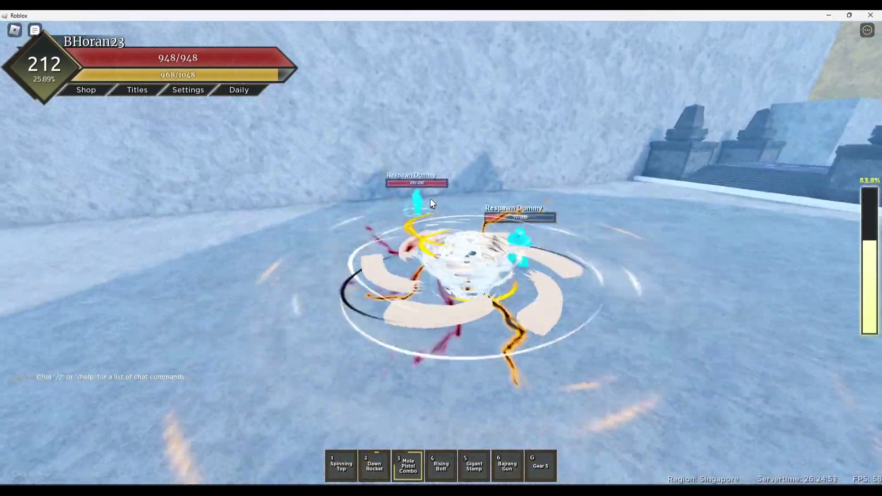
Zap the dummy with Rising Bolt lightning, then launch upward for Gigant Stamp
key("4")
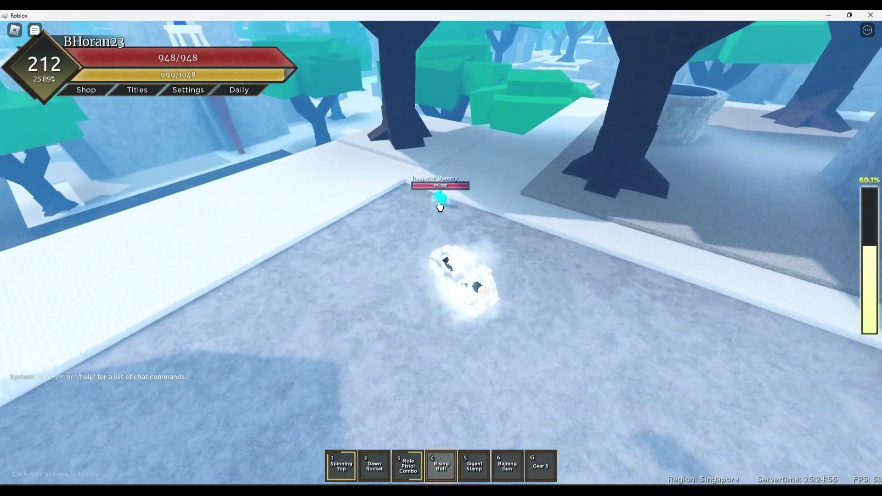
left_click(436, 194)
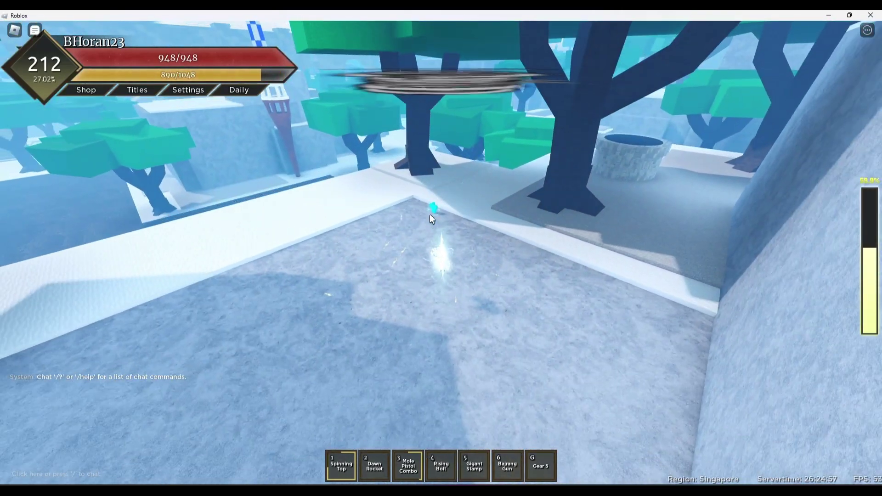
key("4")
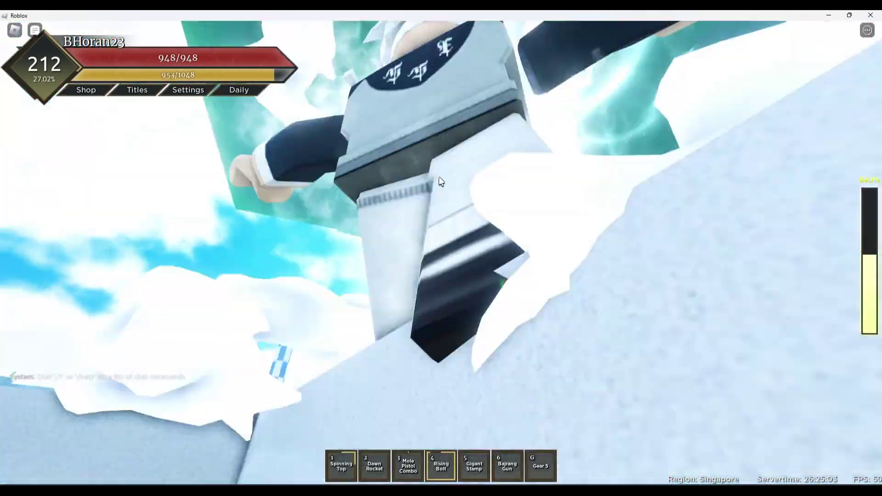
key("5")
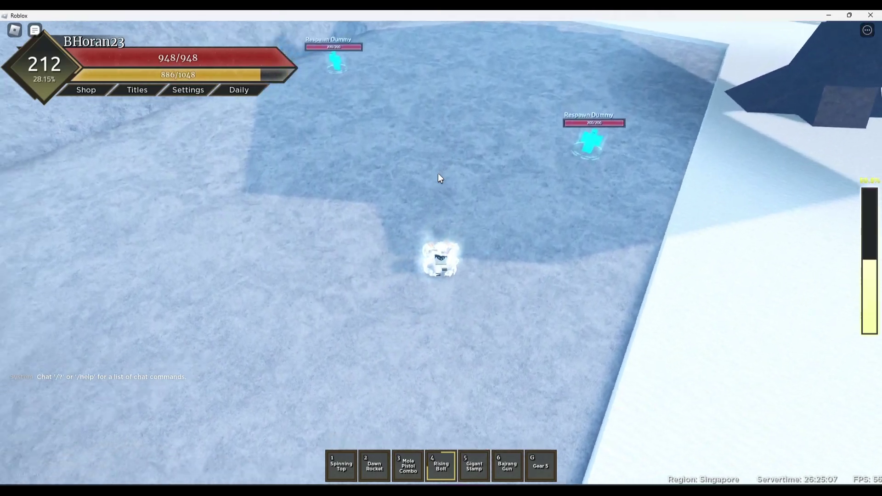
left_click(437, 174)
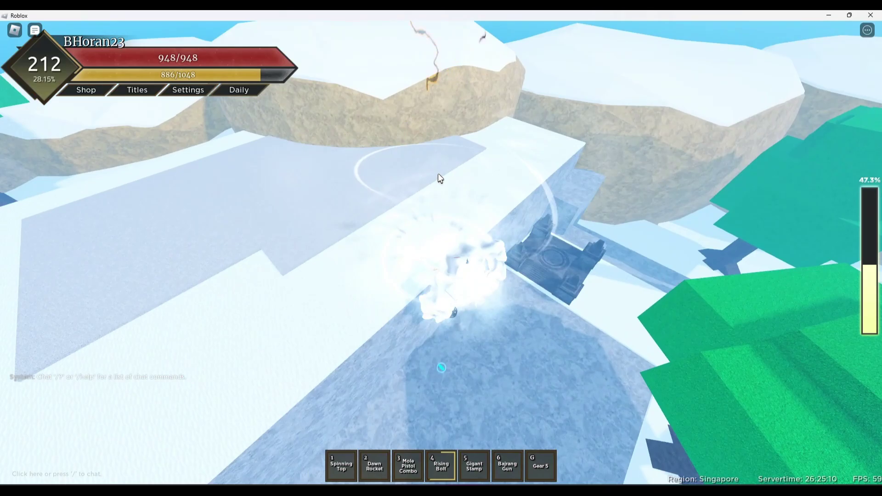
Slam Gigant Stamp onto the icy ground, then equip Bajrang Gun from slot 6
key("5")
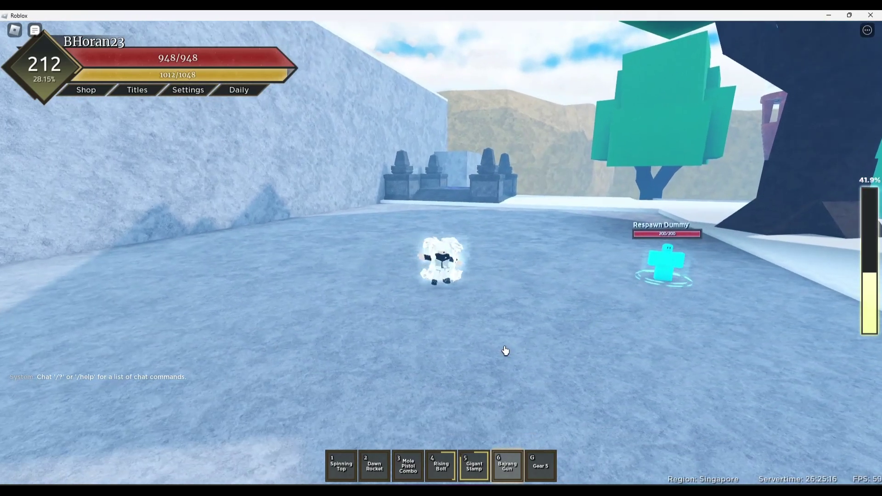
left_click(466, 248)
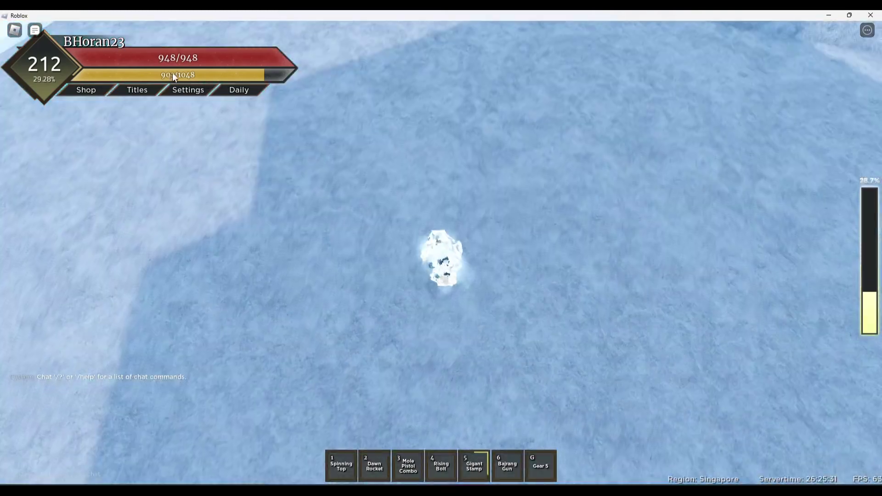
key("6")
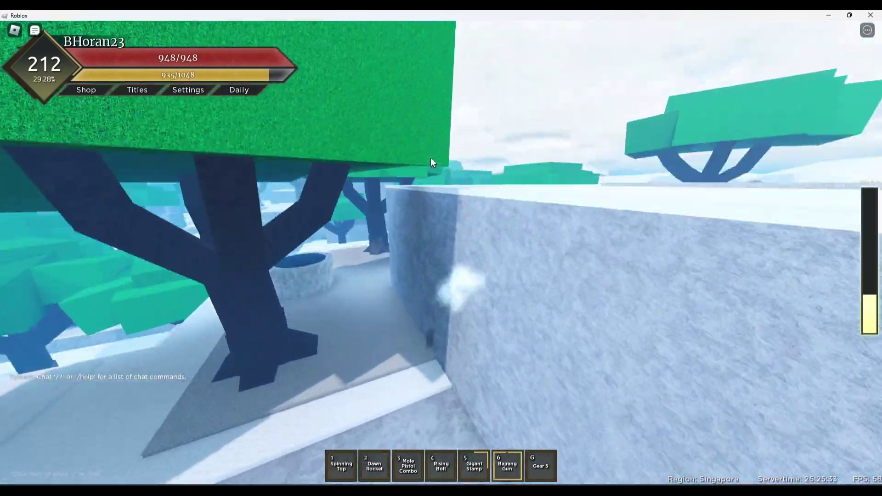